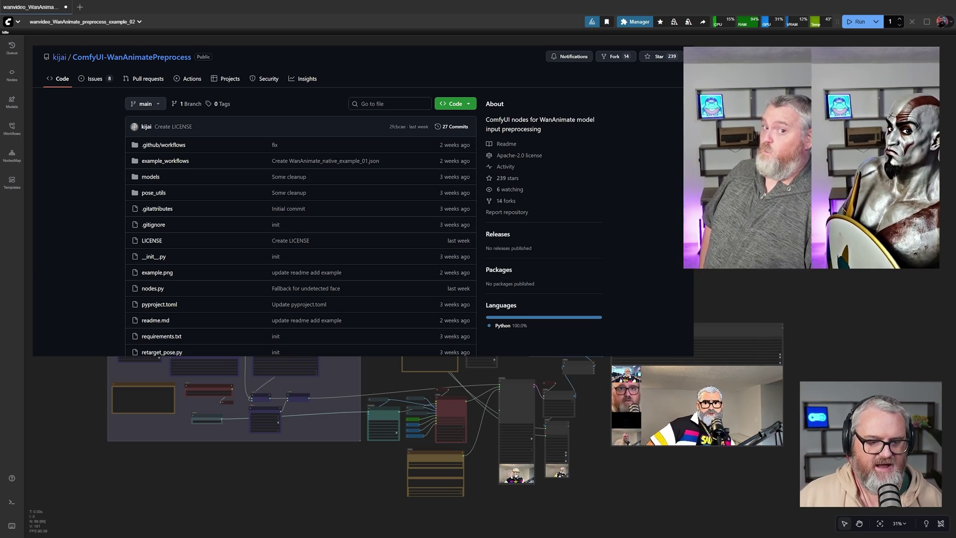
# Step: Pan and zoom across the Pose and Face Detection nodes and the Grow Mask With Blur node
pyautogui.scroll(10, 219, 215)
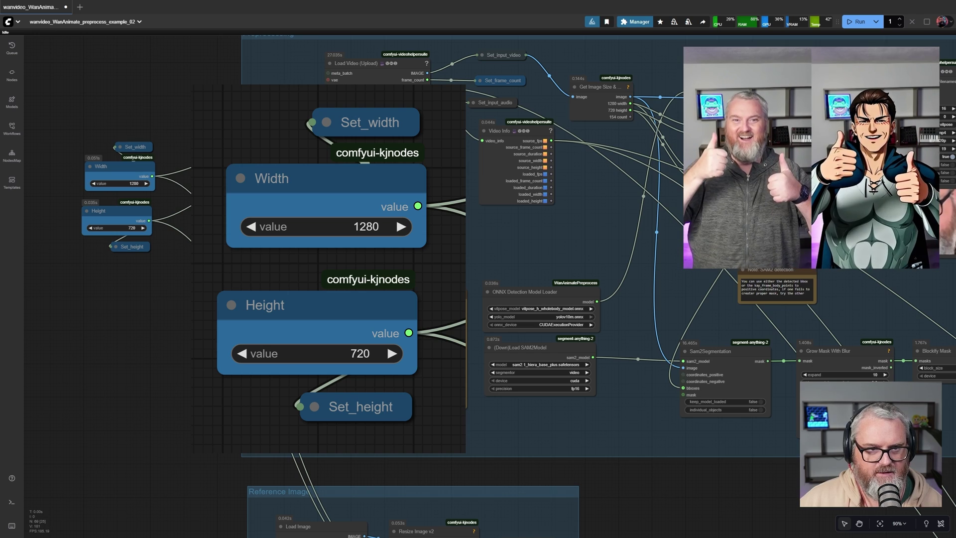
pyautogui.moveTo(311, 188); pyautogui.dragTo(100, 197)
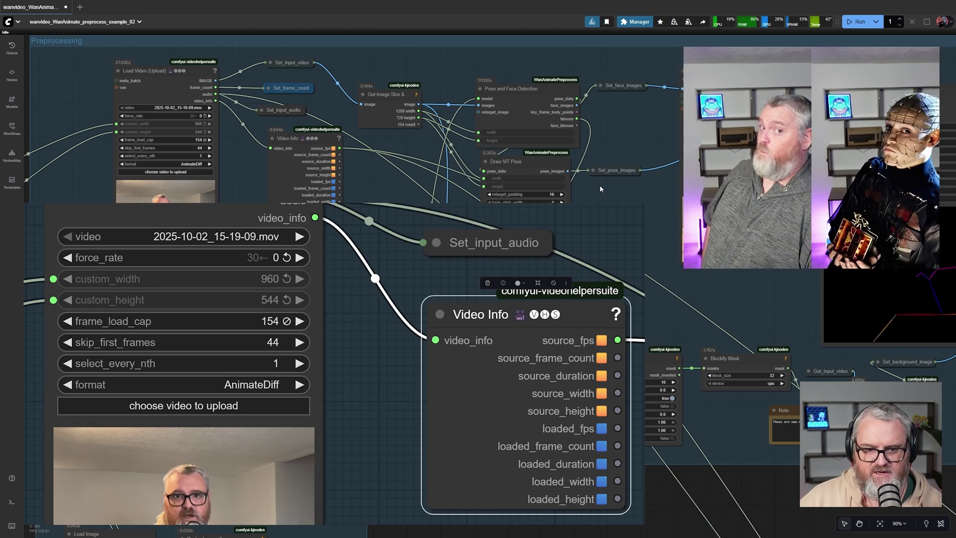
pyautogui.scroll(7, 300, 321)
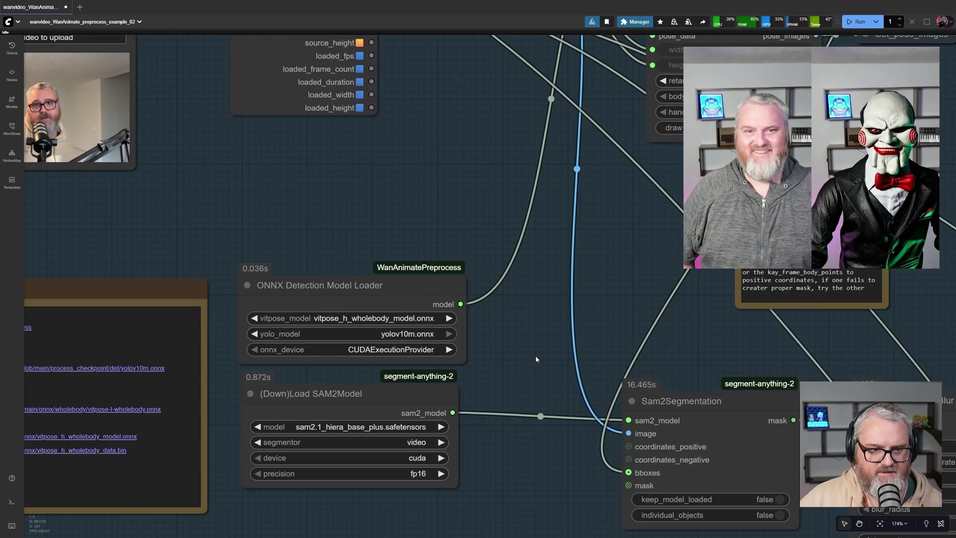
pyautogui.moveTo(536, 359); pyautogui.dragTo(510, 276)
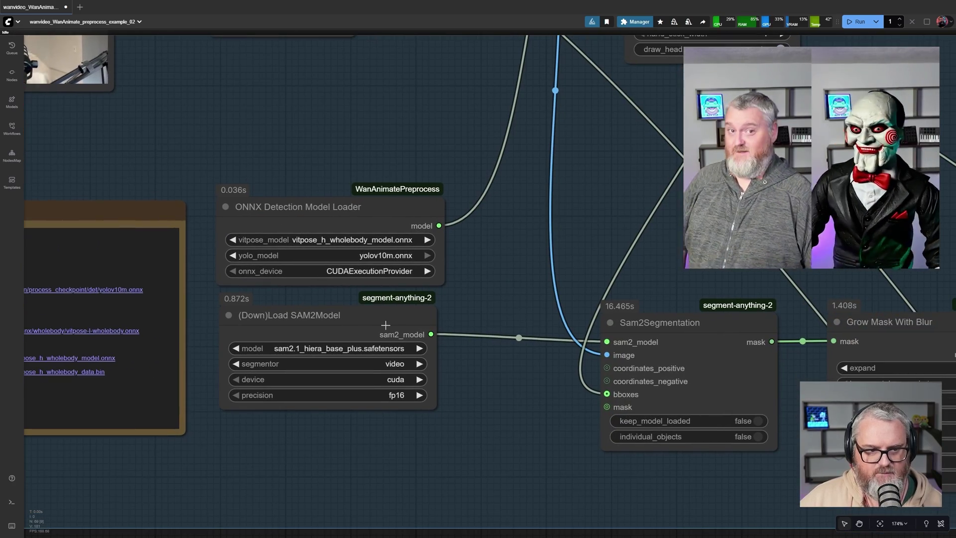
pyautogui.scroll(-9, 385, 324)
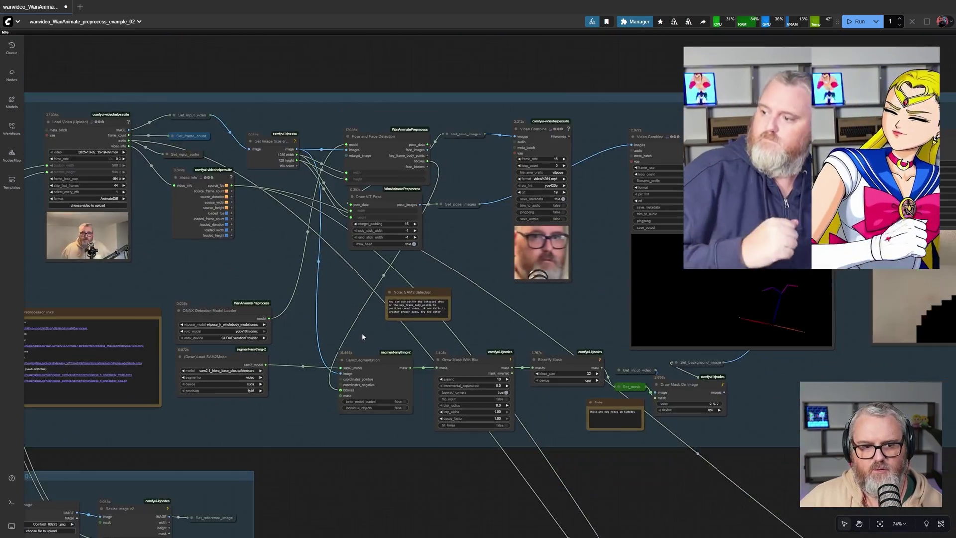
pyautogui.hscroll(10, 363, 332)
pyautogui.scroll(5, 523, 313)
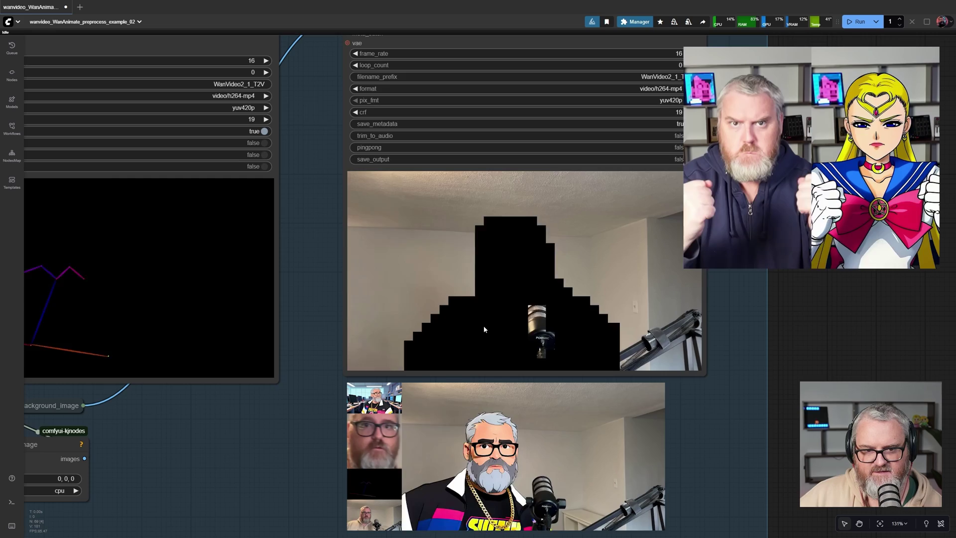
pyautogui.scroll(-10, 483, 326)
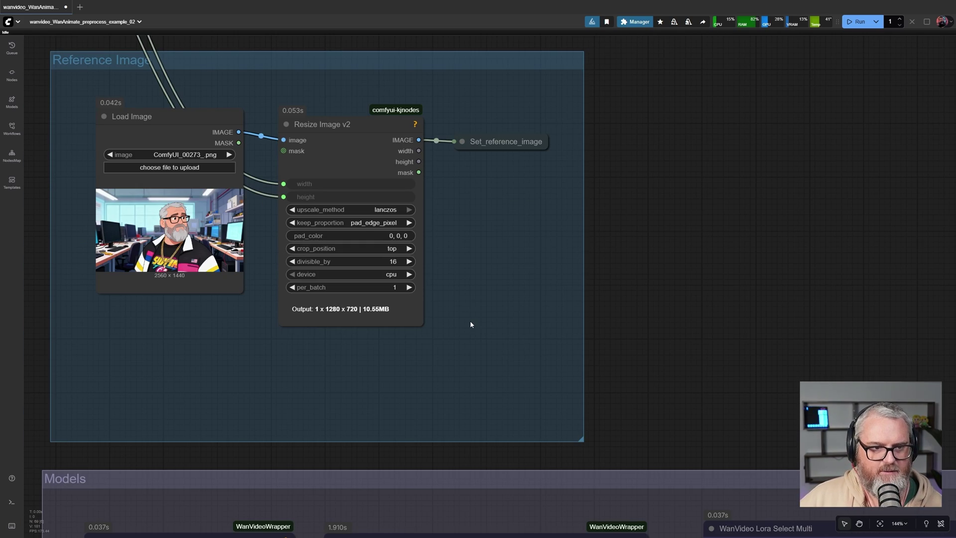
pyautogui.scroll(-5, 470, 324)
# Step: Move the view to the Models group and zoom in to inspect it
pyautogui.moveTo(512, 349); pyautogui.dragTo(397, 277)
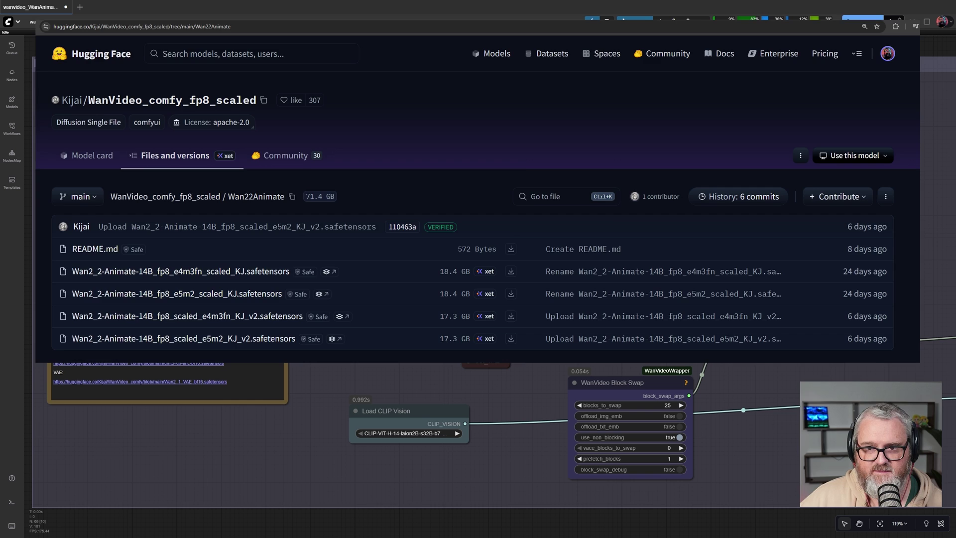
pyautogui.scroll(7, 542, 185)
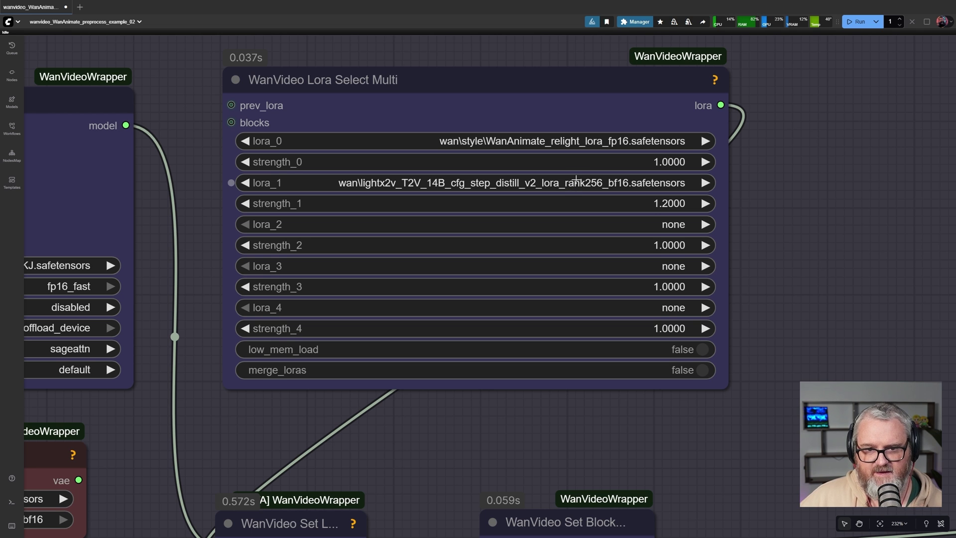
pyautogui.scroll(-4, 545, 202)
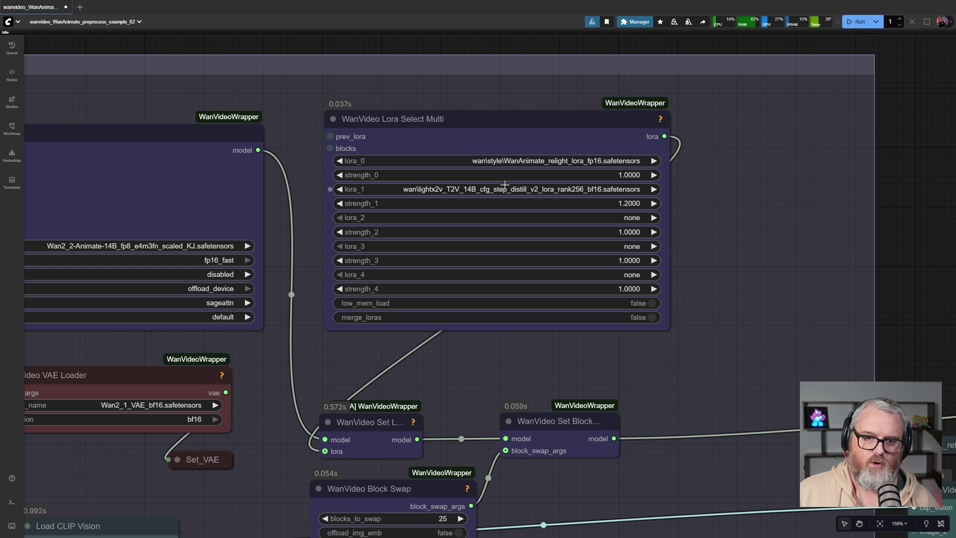
pyautogui.scroll(-3, 414, 408)
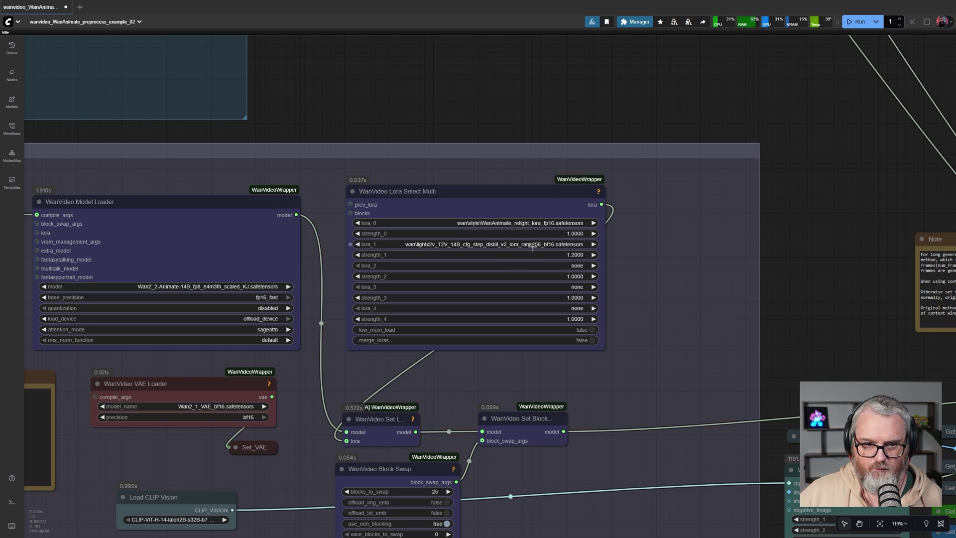
# Step: Inspect the Load CLIP Vision node and the Model Loader settings up close
pyautogui.moveTo(435, 381); pyautogui.dragTo(669, 147)
pyautogui.scroll(5, 435, 273)
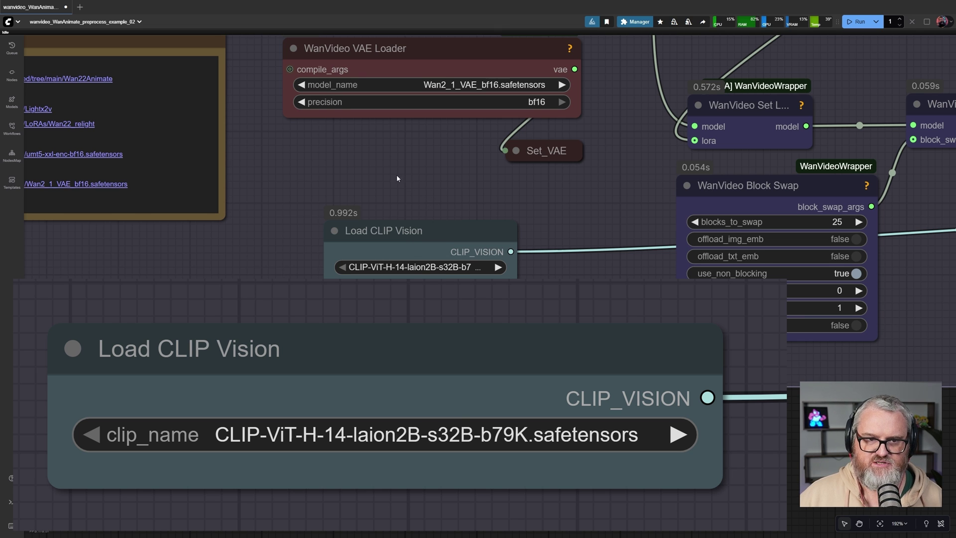
pyautogui.moveTo(396, 174); pyautogui.dragTo(401, 339)
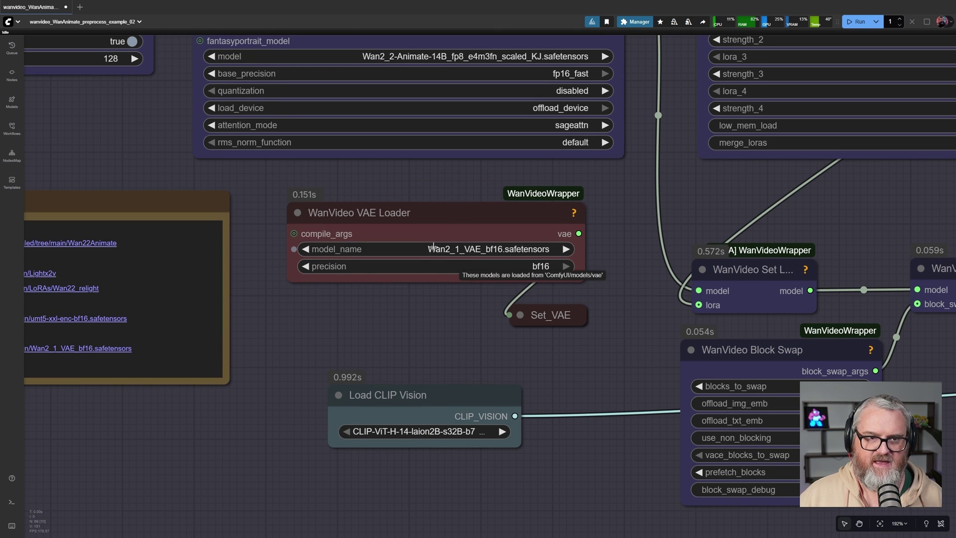
pyautogui.scroll(-4, 433, 246)
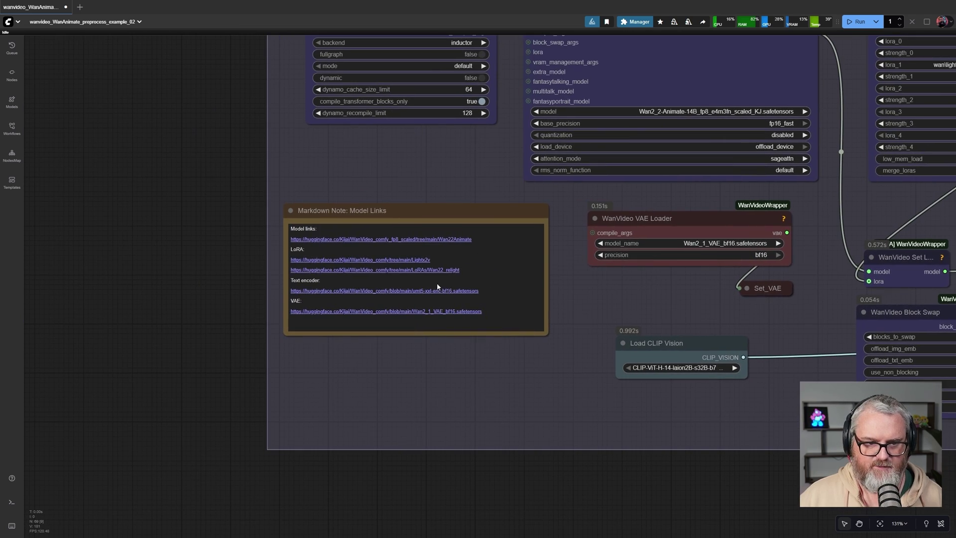
pyautogui.scroll(6, 438, 282)
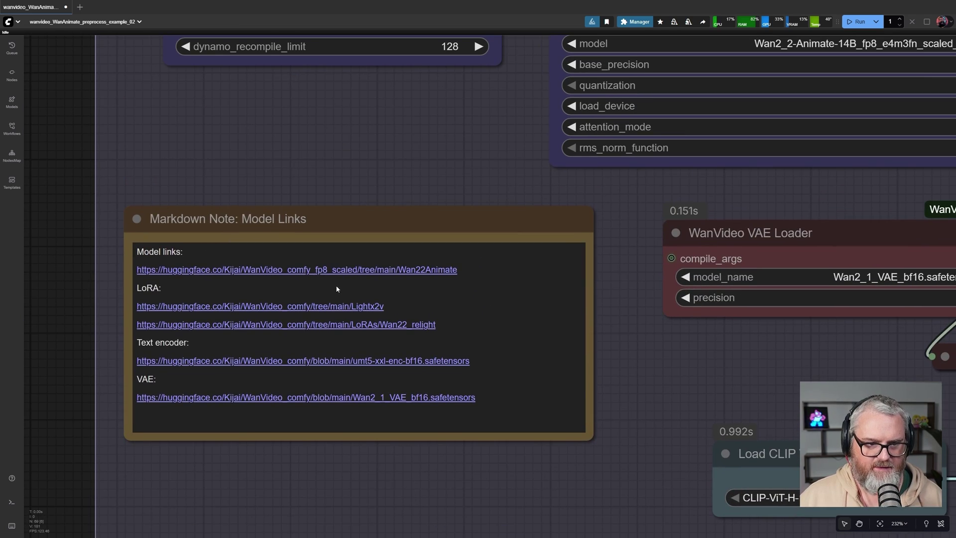
pyautogui.scroll(-9, 534, 393)
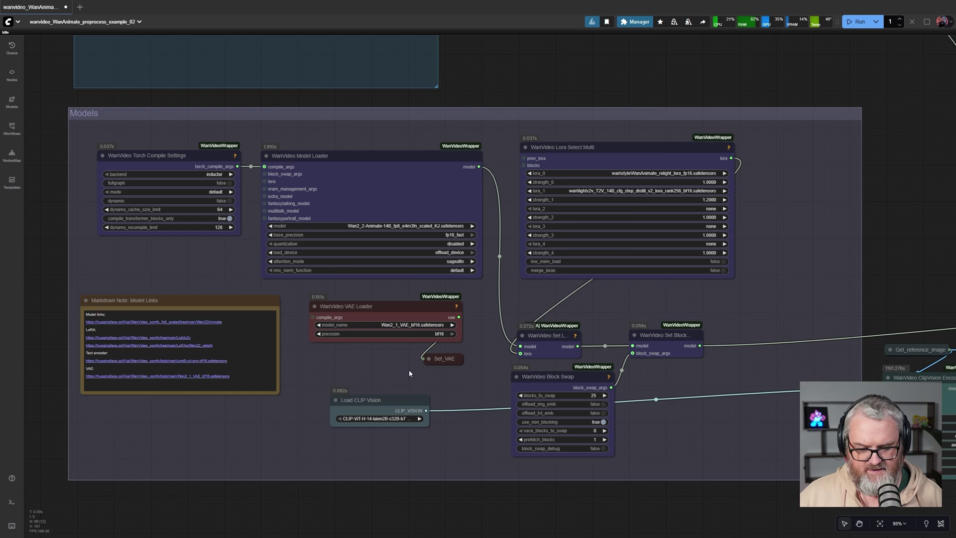
# Step: Frame the WanVideo Sampler, WanVideo Decode and Video Combine nodes showing the cartoon preview
pyautogui.scroll(3, 409, 370)
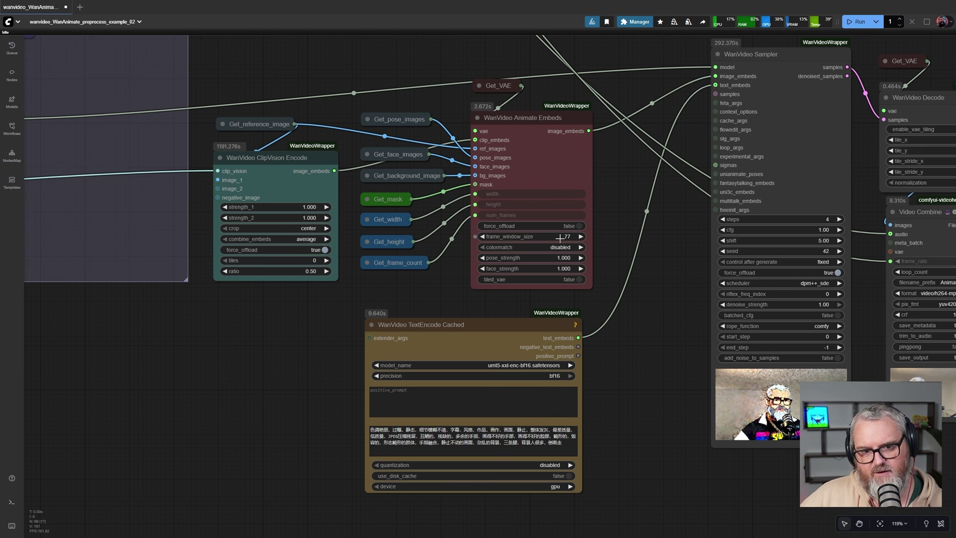
pyautogui.scroll(3, 560, 238)
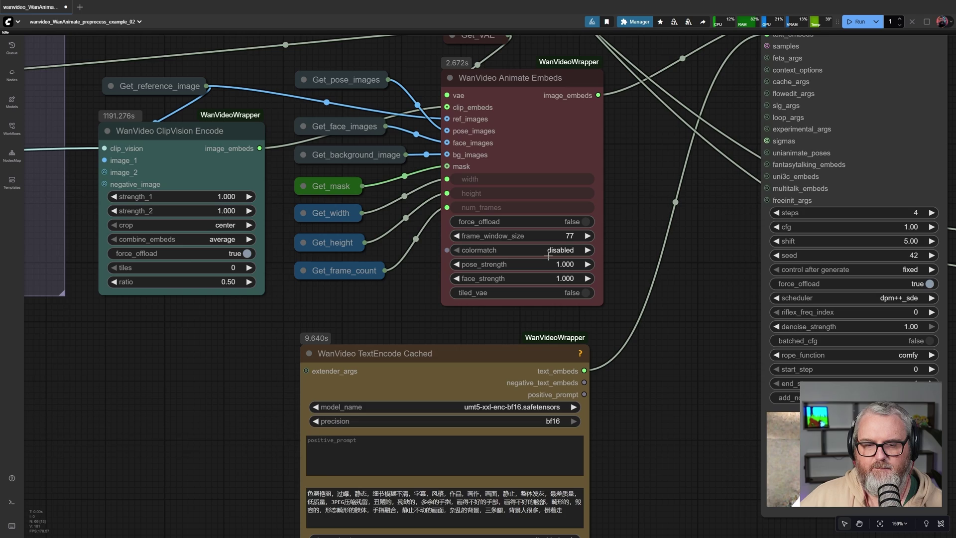
pyautogui.scroll(-4, 548, 255)
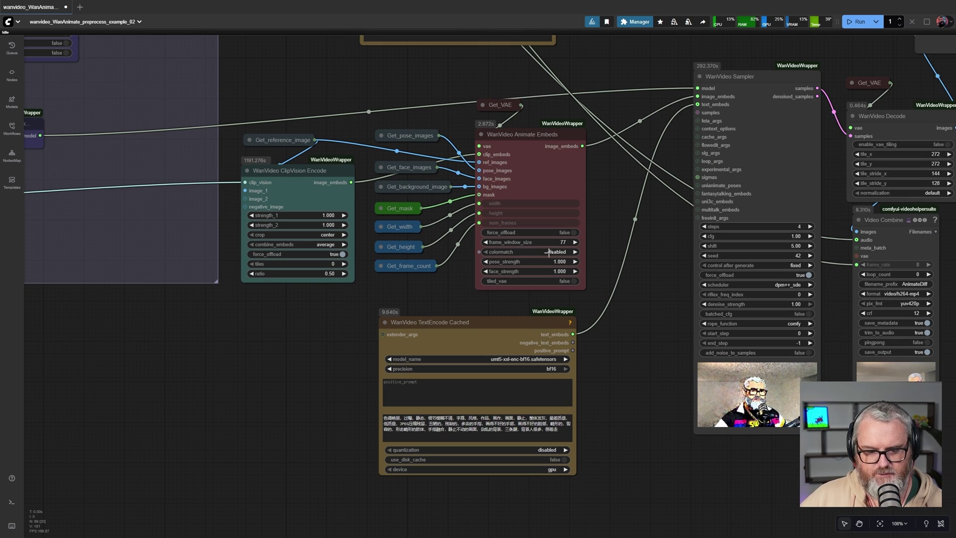
pyautogui.scroll(4, 542, 253)
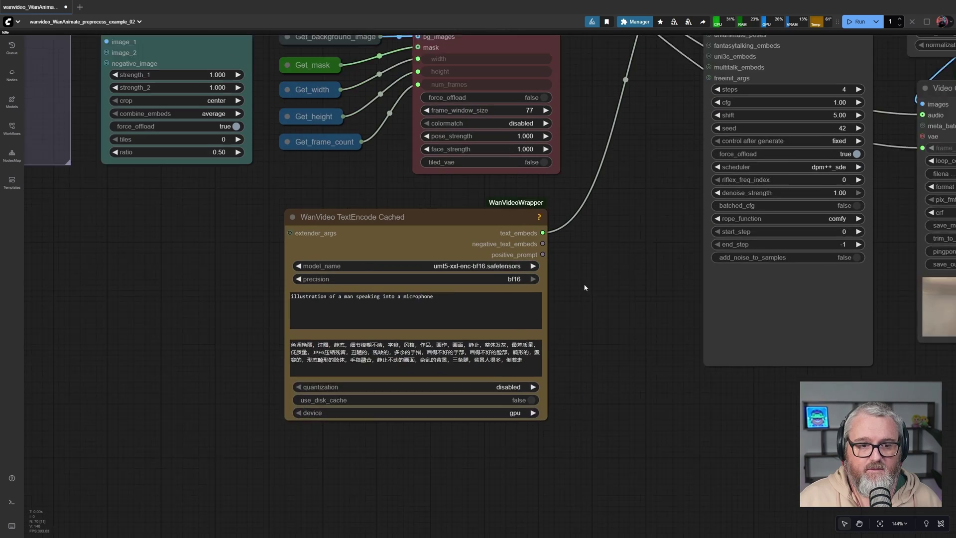
pyautogui.scroll(-2, 584, 291)
pyautogui.moveTo(583, 290); pyautogui.dragTo(257, 210)
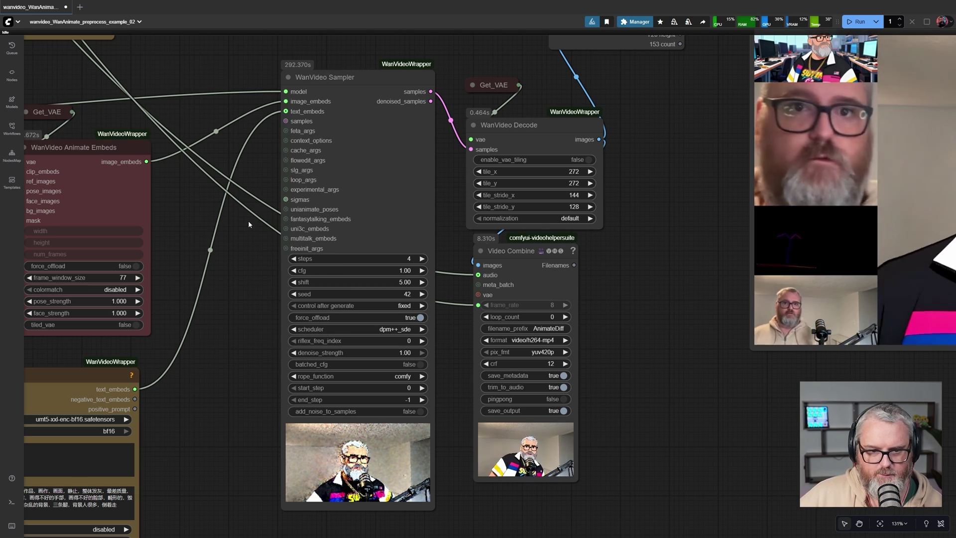
# Step: Zoom out and select the final Video Combine output node
pyautogui.scroll(-7, 248, 220)
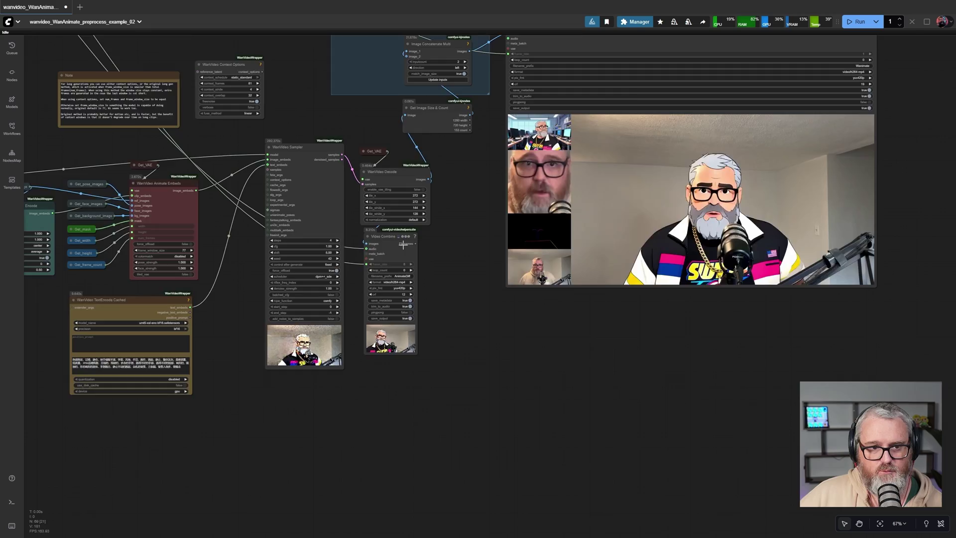
pyautogui.scroll(4, 405, 257)
pyautogui.click(400, 245)
# Step: Pan and zoom to the Result collage group's combined cartoon video, then zoom back out
pyautogui.scroll(2, 401, 245)
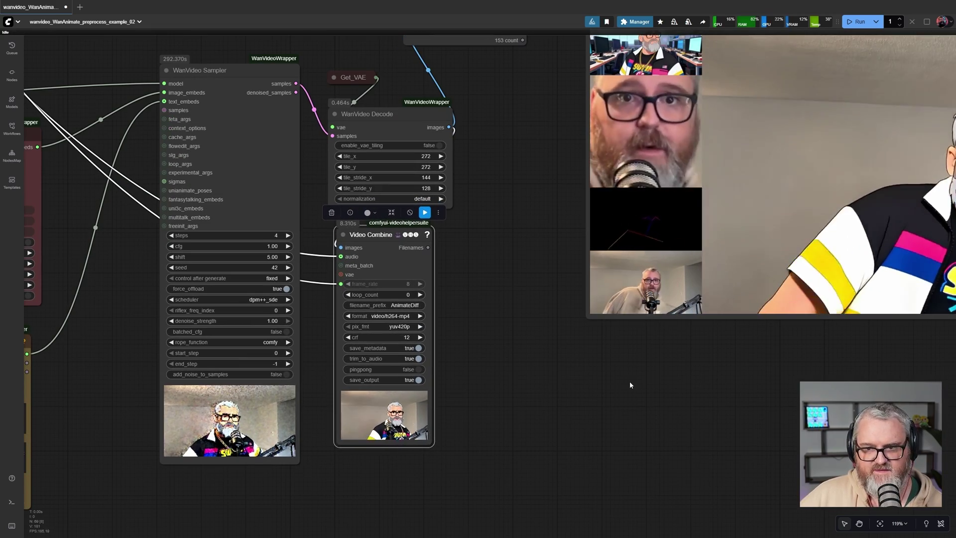
pyautogui.scroll(-4, 499, 440)
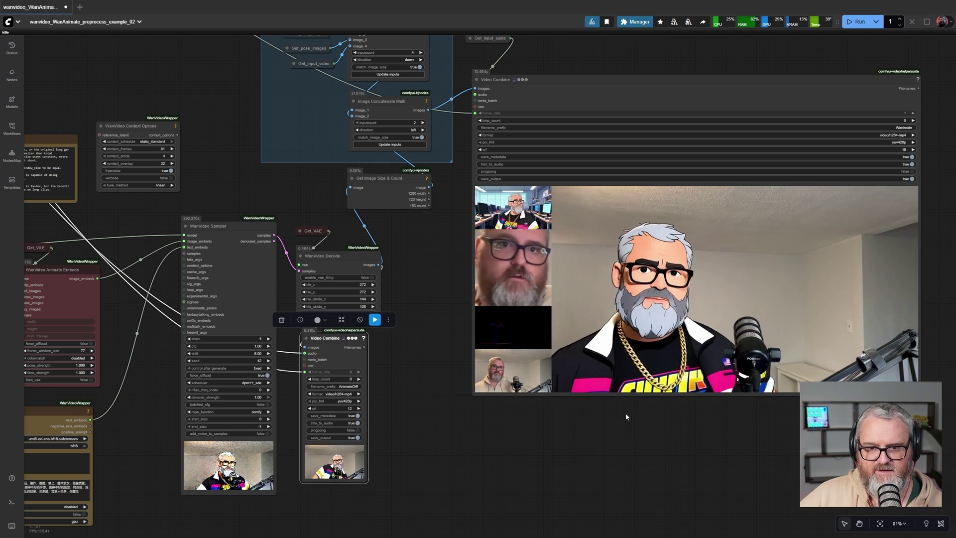
pyautogui.moveTo(427, 290); pyautogui.dragTo(411, 395)
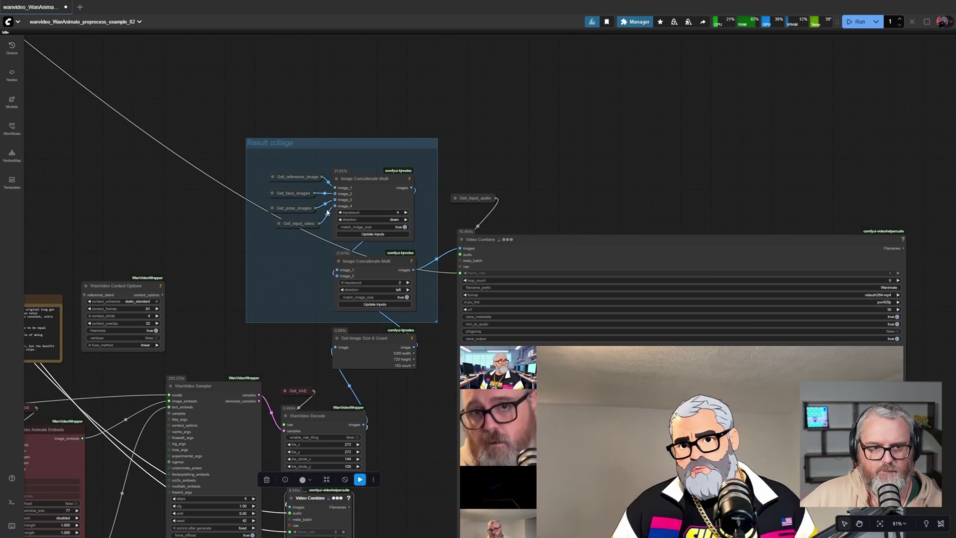
pyautogui.scroll(7, 262, 130)
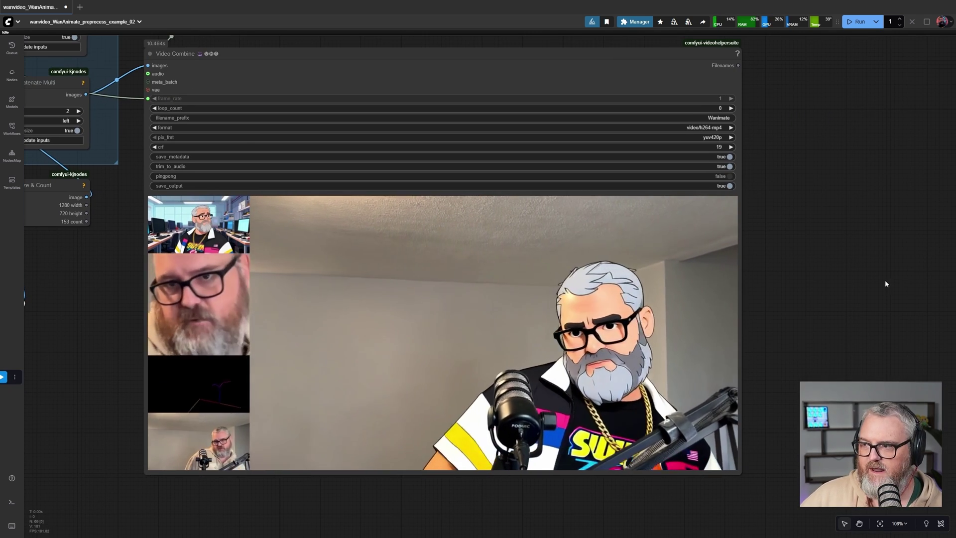
pyautogui.scroll(-10, 886, 283)
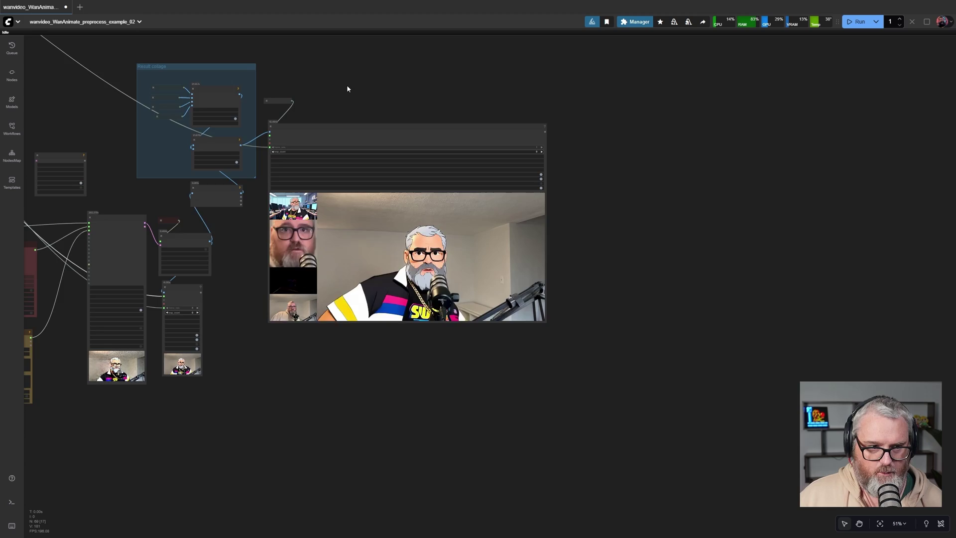
pyautogui.moveTo(348, 87); pyautogui.dragTo(608, 196)
pyautogui.scroll(4, 631, 302)
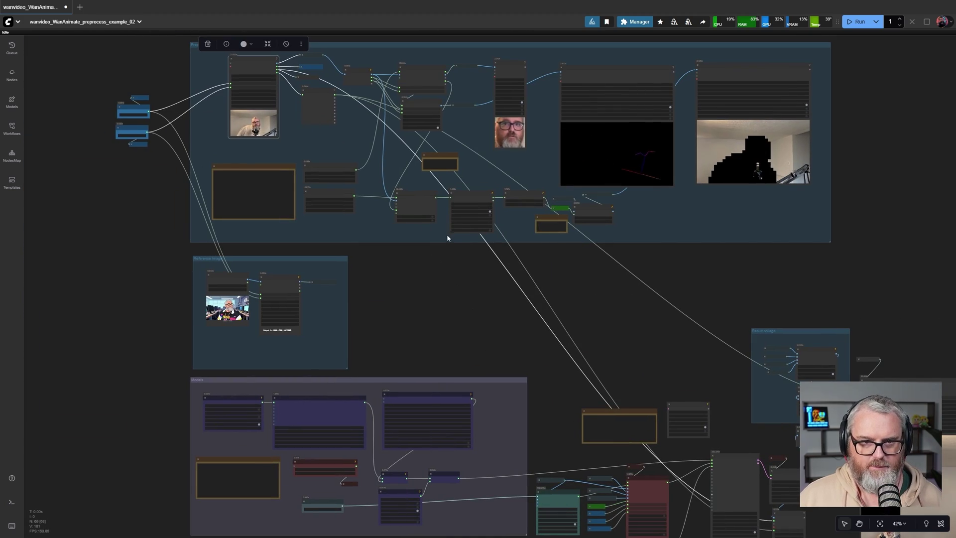
pyautogui.scroll(8, 291, 145)
pyautogui.moveTo(291, 145); pyautogui.dragTo(483, 288)
pyautogui.scroll(2, 448, 269)
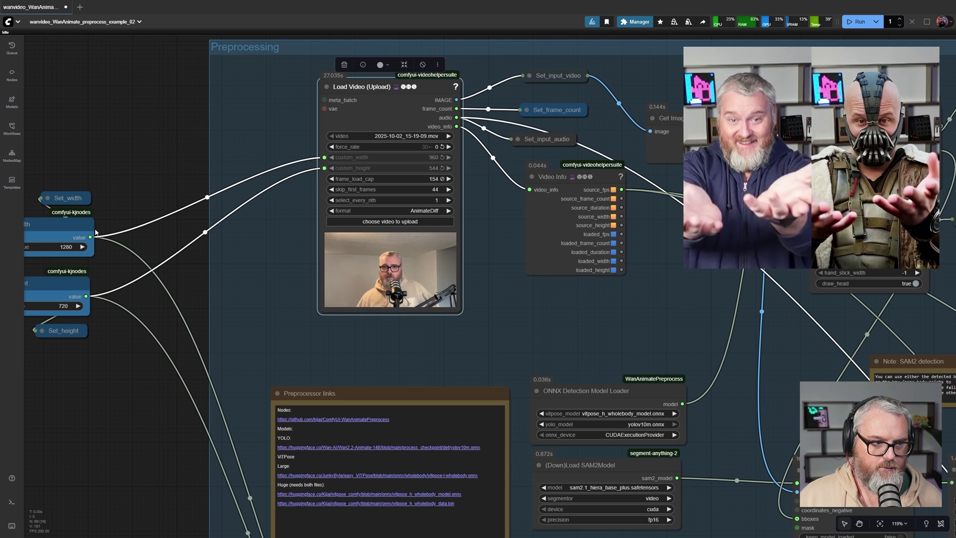
pyautogui.moveTo(126, 375); pyautogui.dragTo(229, 44)
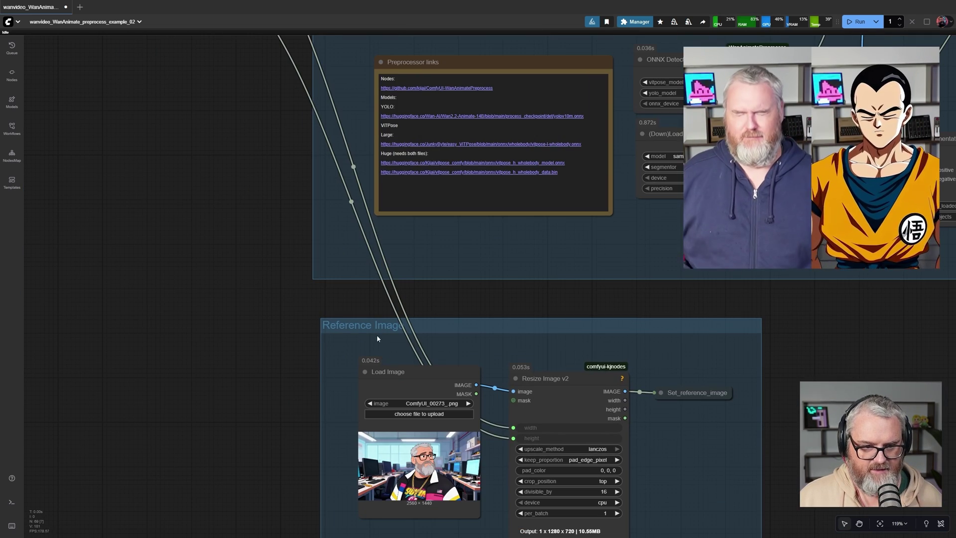
pyautogui.scroll(3, 421, 452)
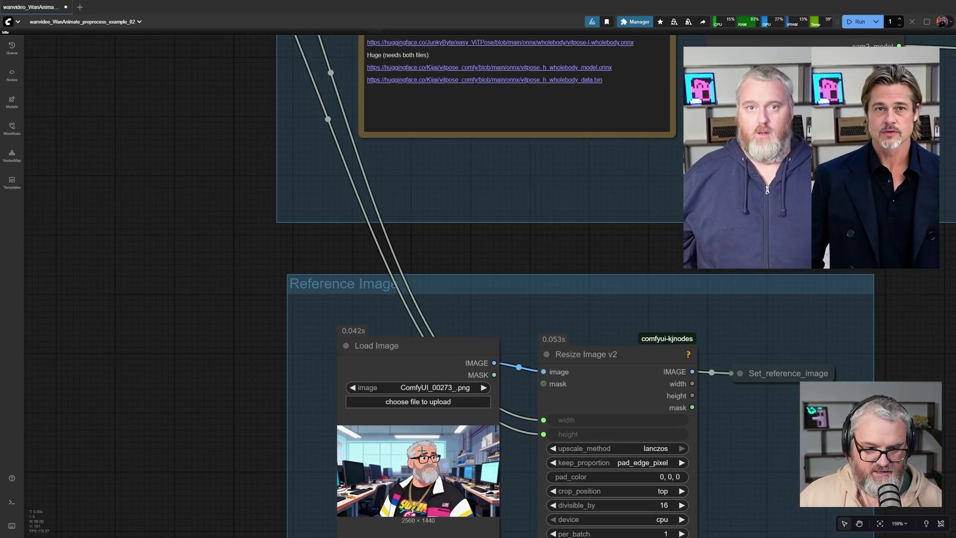
pyautogui.moveTo(433, 368); pyautogui.dragTo(353, 312)
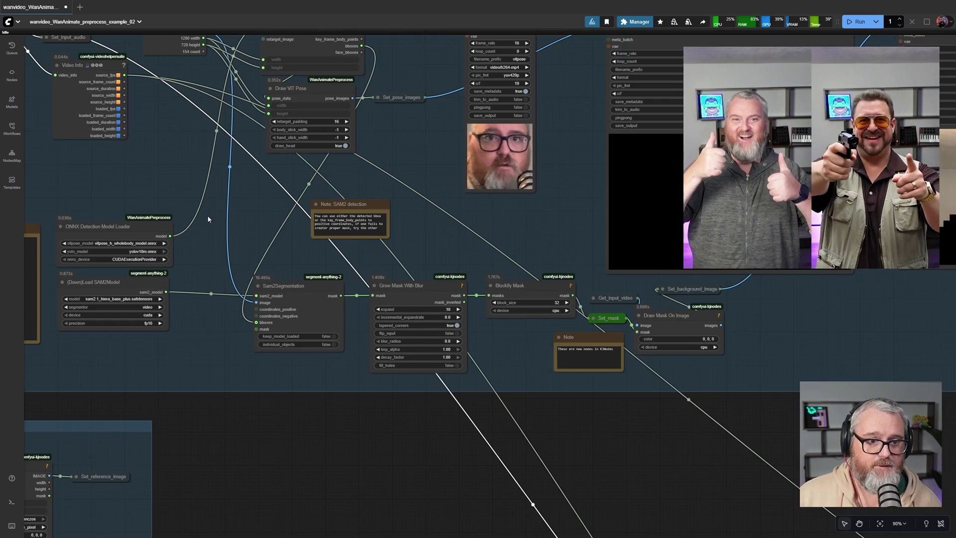
pyautogui.scroll(-4, 232, 275)
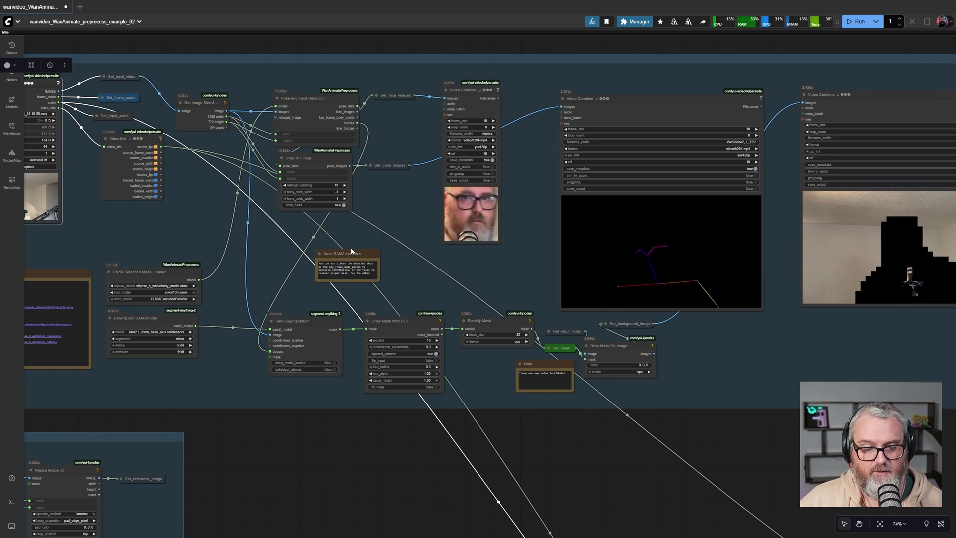
pyautogui.scroll(-8, 510, 418)
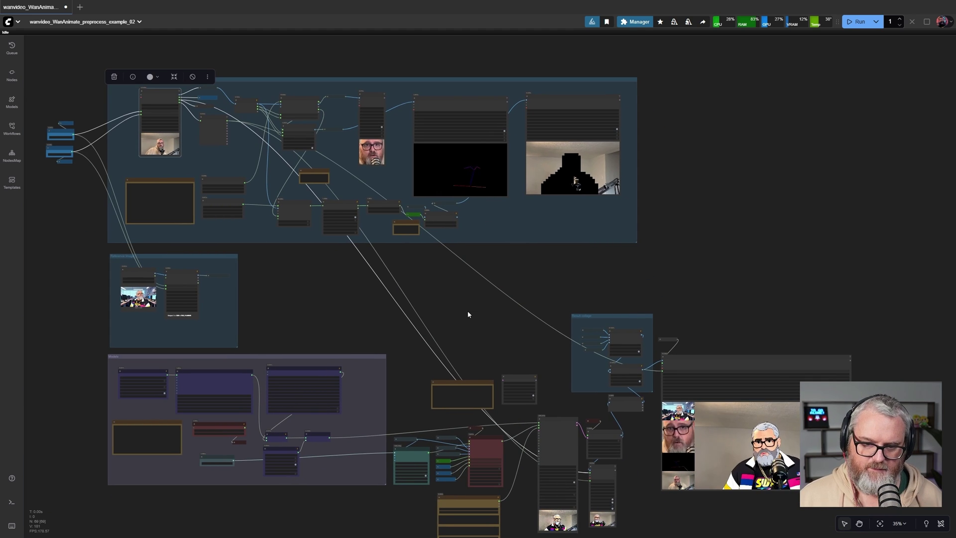
pyautogui.moveTo(501, 342); pyautogui.dragTo(504, 325)
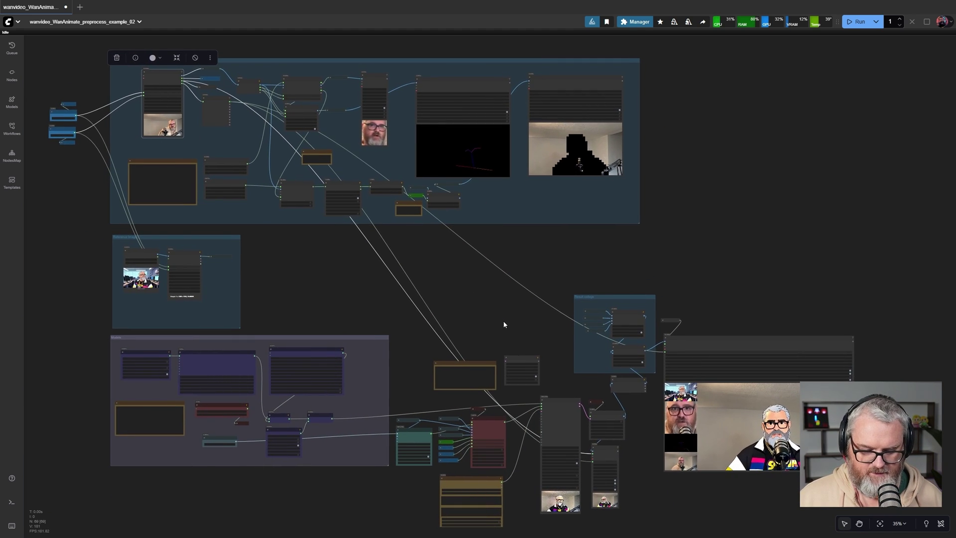